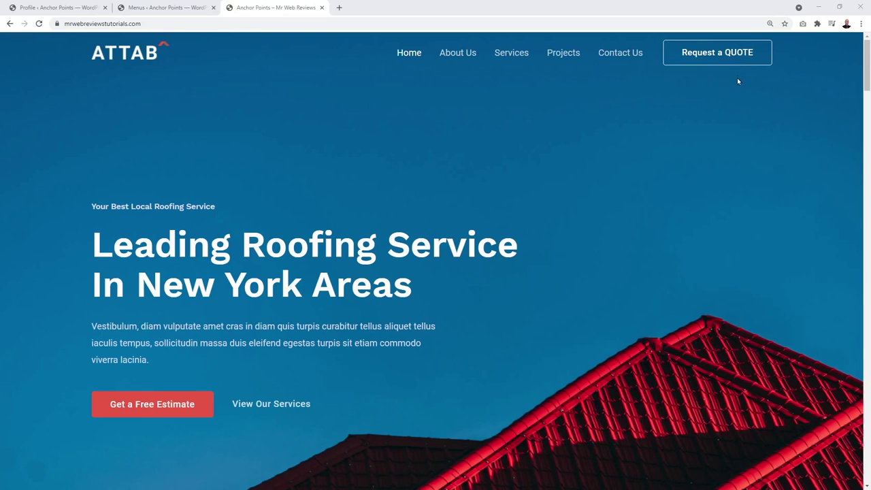
Step: Browse the Projects and Services pages, then scroll the homepage down to the Request A QUOTE form
{"action": "left_click_drag", "start_coordinate": [866, 66], "coordinate": [866, 421]}
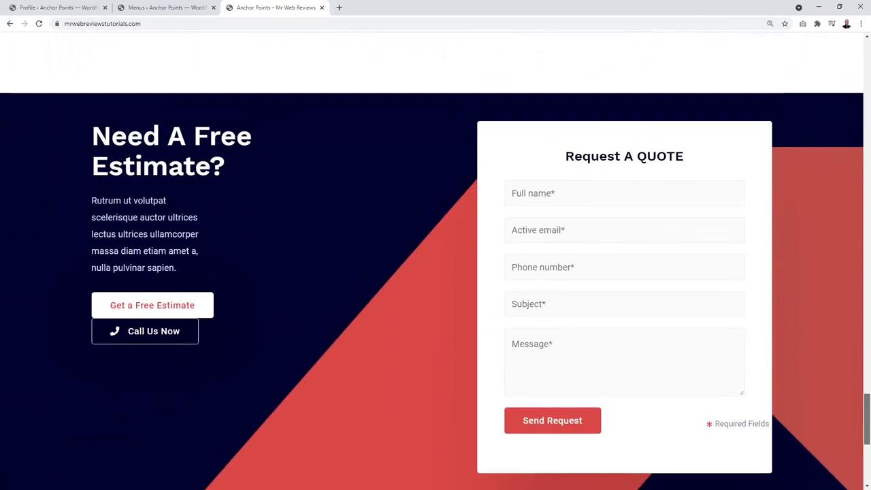
{"action": "scroll", "coordinate": [752, 316], "scroll_direction": "down", "scroll_amount": 1}
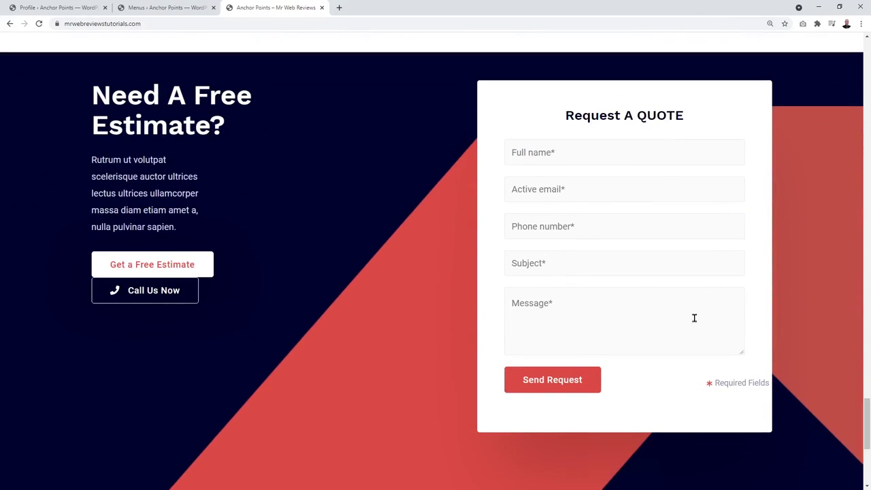
{"action": "left_click_drag", "start_coordinate": [864, 440], "coordinate": [864, 76]}
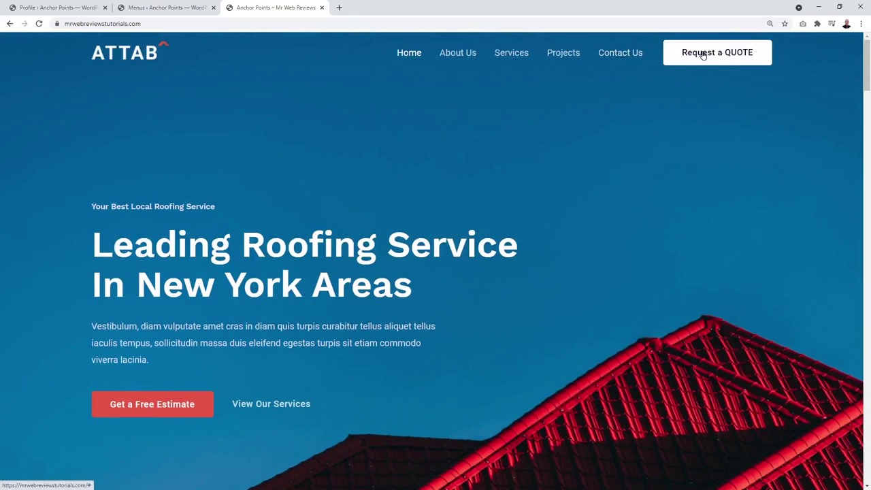
{"action": "left_click", "coordinate": [560, 55]}
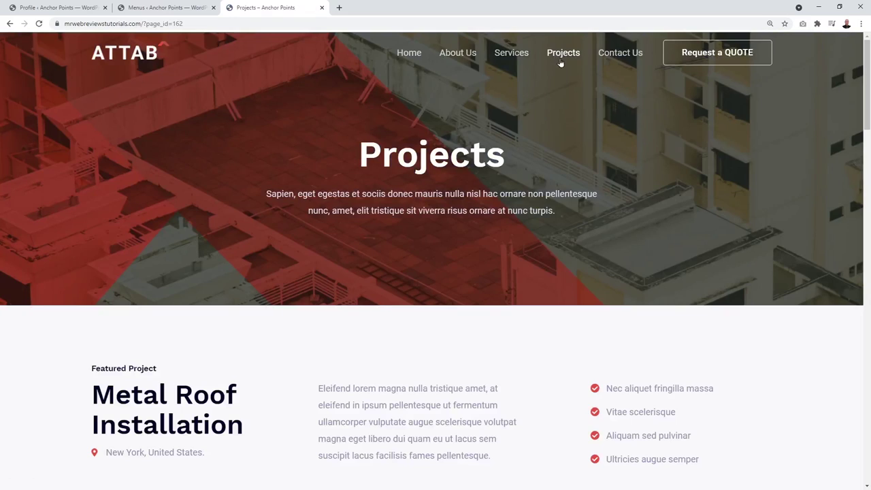
{"action": "left_click", "coordinate": [512, 53]}
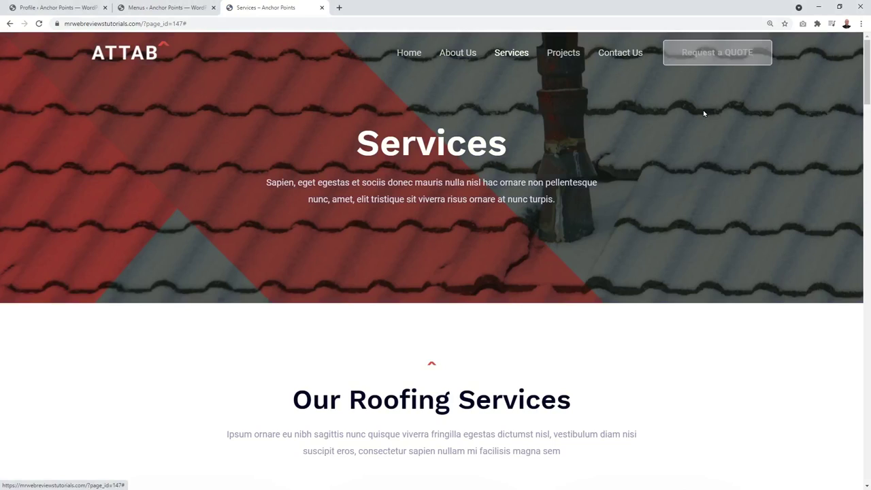
{"action": "left_click", "coordinate": [411, 55]}
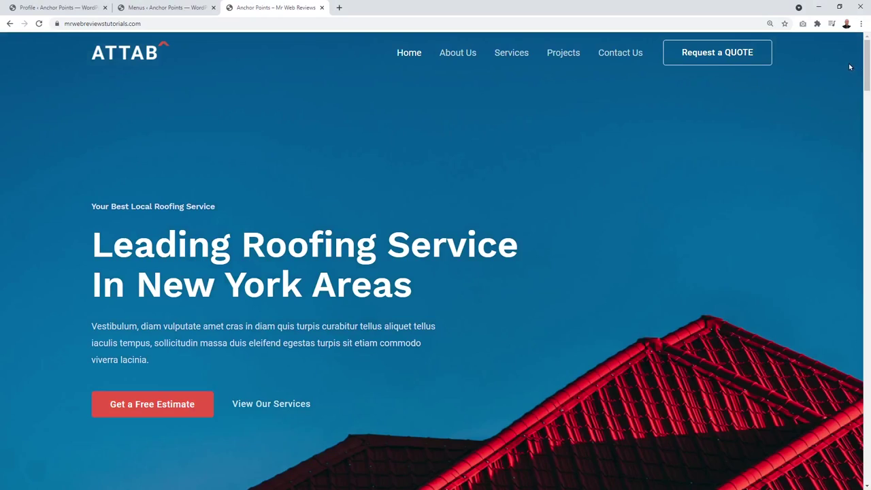
{"action": "left_click_drag", "start_coordinate": [867, 68], "coordinate": [867, 439]}
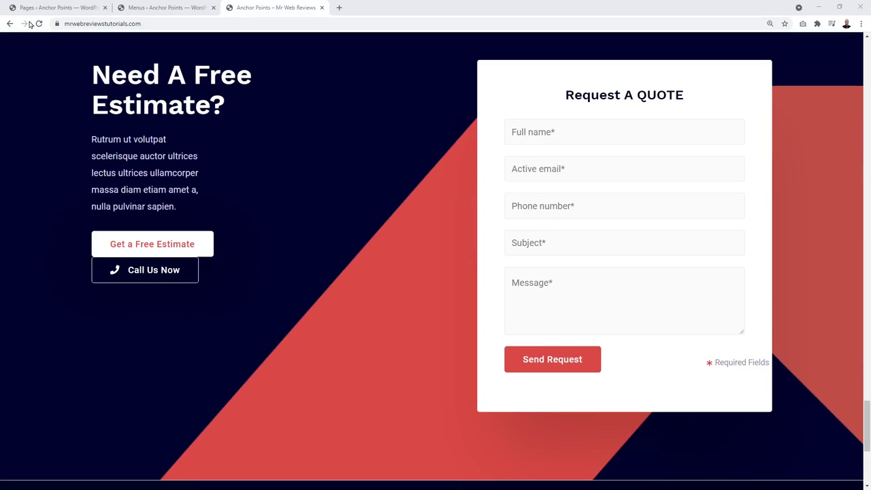
Step: From the Pages list, open the Home page with Edit with Elementor
{"action": "left_click", "coordinate": [48, 8]}
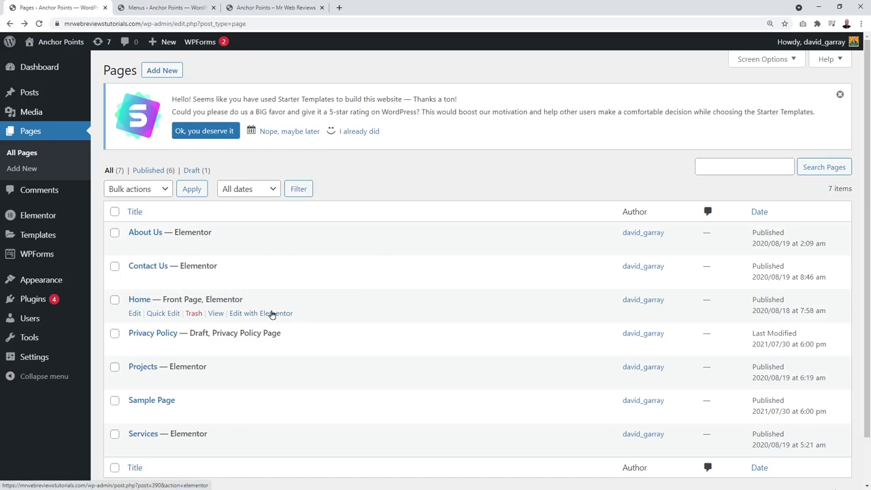
{"action": "left_click", "coordinate": [271, 317]}
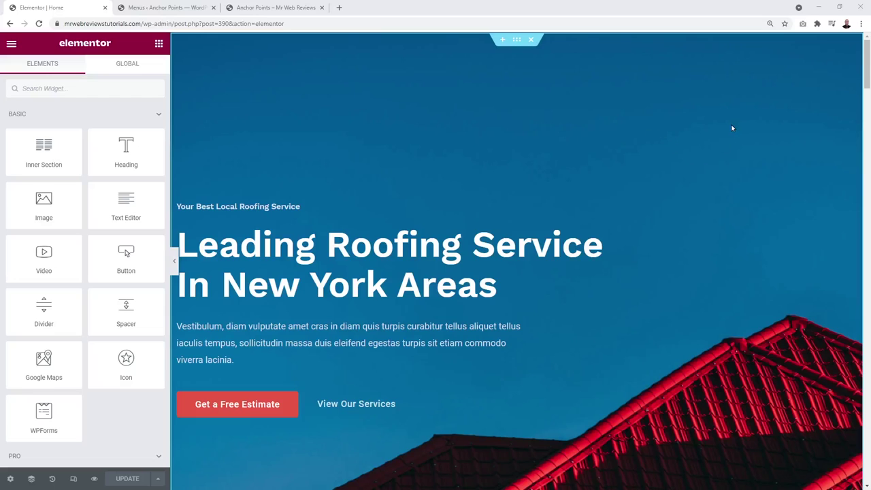
Step: Scroll the Elementor preview to the quote form and open its column's Edit Column panel
{"action": "scroll", "coordinate": [723, 129], "scroll_direction": "down", "scroll_amount": 20}
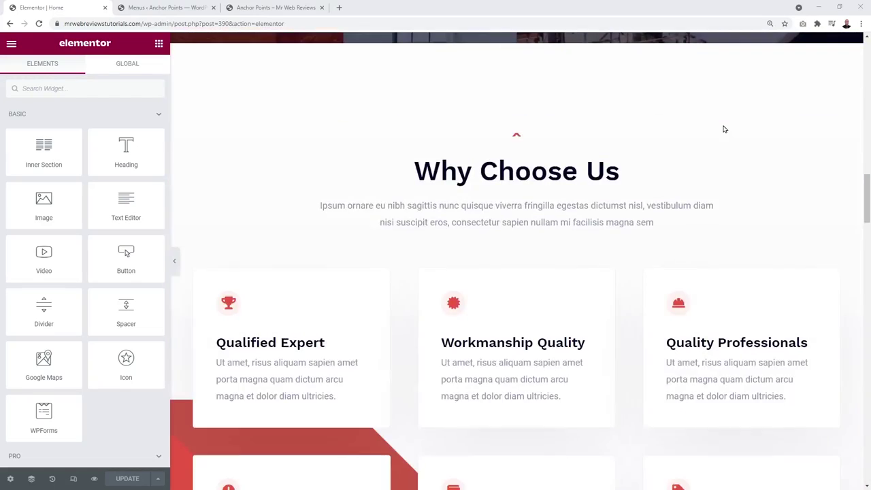
{"action": "scroll", "coordinate": [724, 129], "scroll_direction": "down", "scroll_amount": 20}
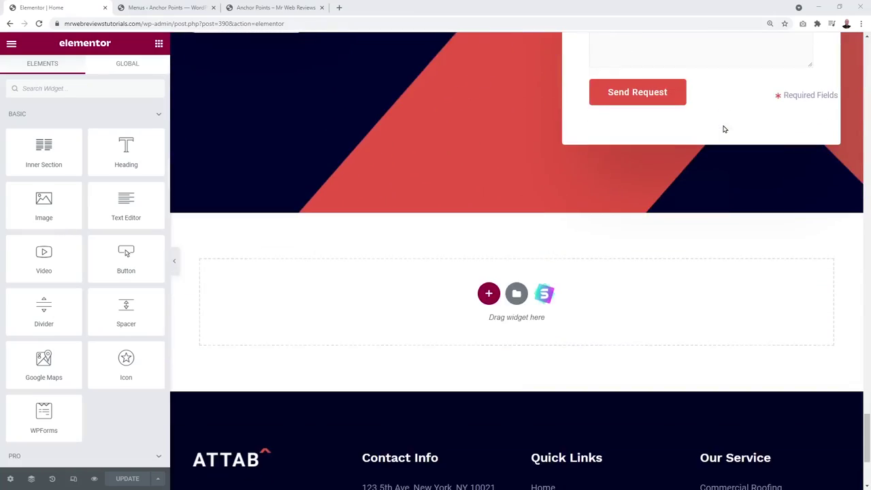
{"action": "scroll", "coordinate": [724, 129], "scroll_direction": "up", "scroll_amount": 3}
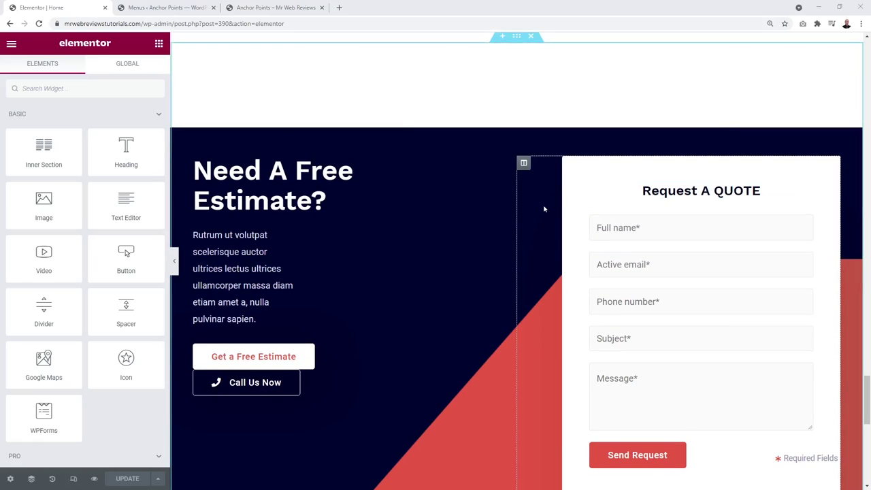
{"action": "left_click", "coordinate": [523, 164]}
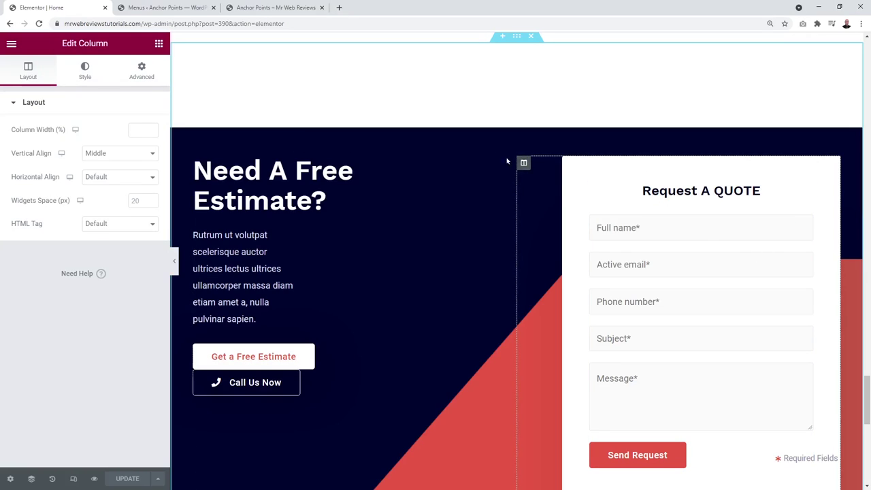
Step: Set the column's Advanced CSS ID to request-a-quote, copy it, and update the Home page
{"action": "left_click", "coordinate": [143, 73]}
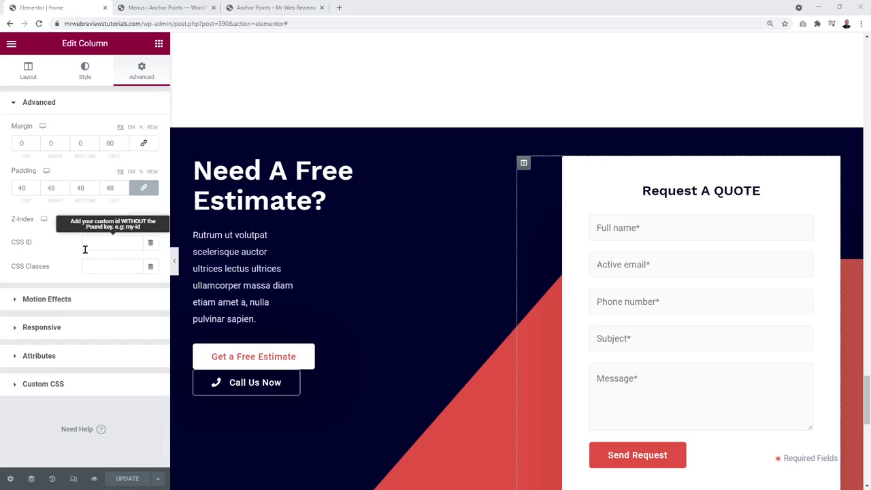
{"action": "type", "text": "request-a-quote"}
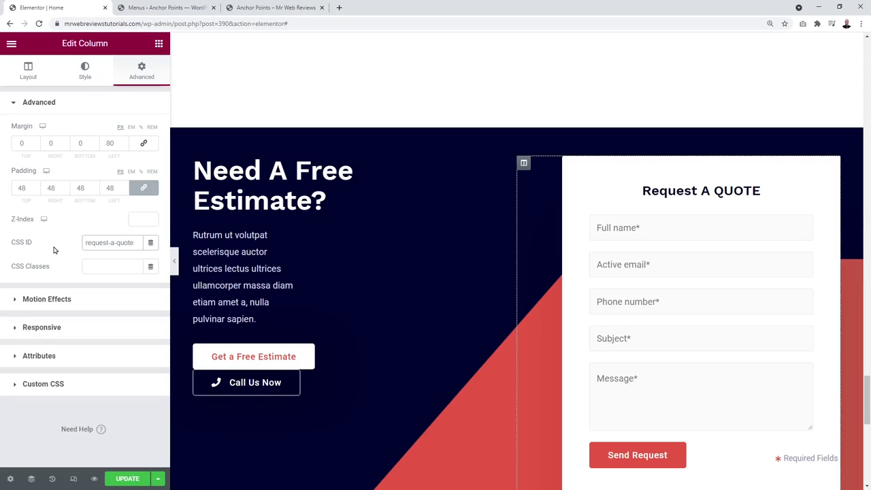
{"action": "left_click_drag", "start_coordinate": [135, 242], "coordinate": [82, 247]}
{"action": "right_click", "coordinate": [100, 244]}
{"action": "left_click", "coordinate": [129, 281]}
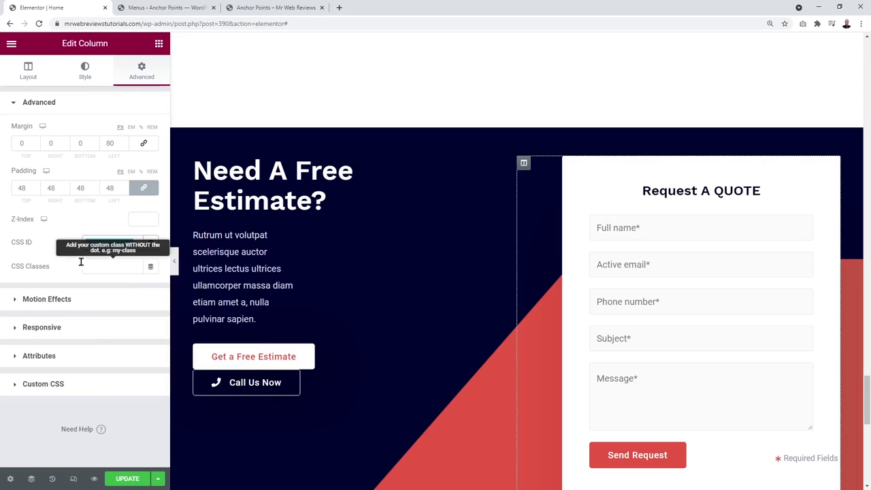
{"action": "left_click", "coordinate": [127, 479]}
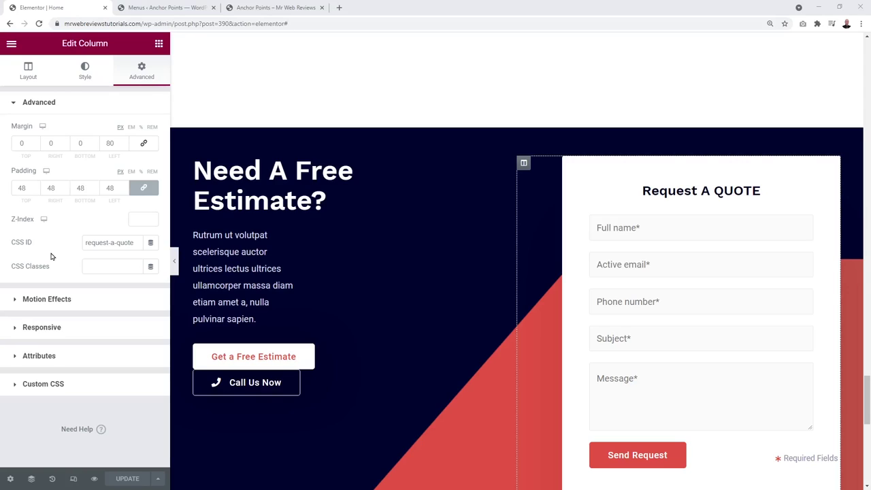
Step: Check the live site, then launch the Customizer from the Menus admin page via Appearance > Customize
{"action": "left_click", "coordinate": [285, 7]}
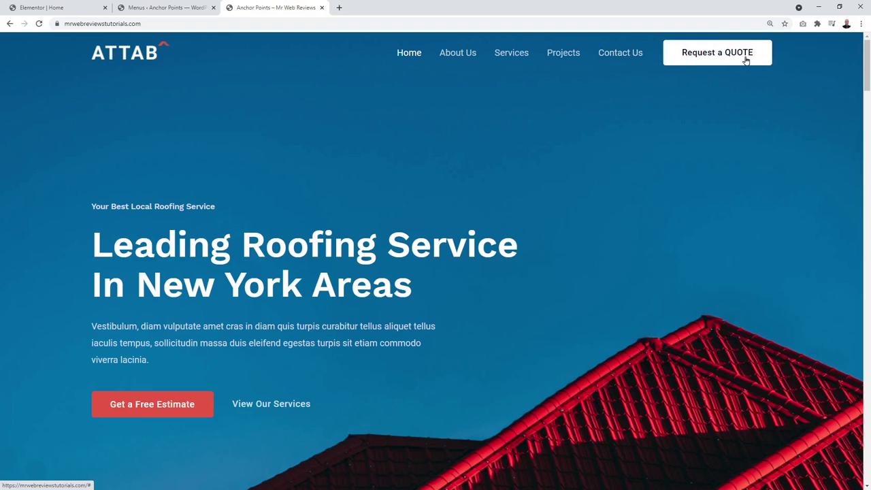
{"action": "left_click", "coordinate": [163, 8]}
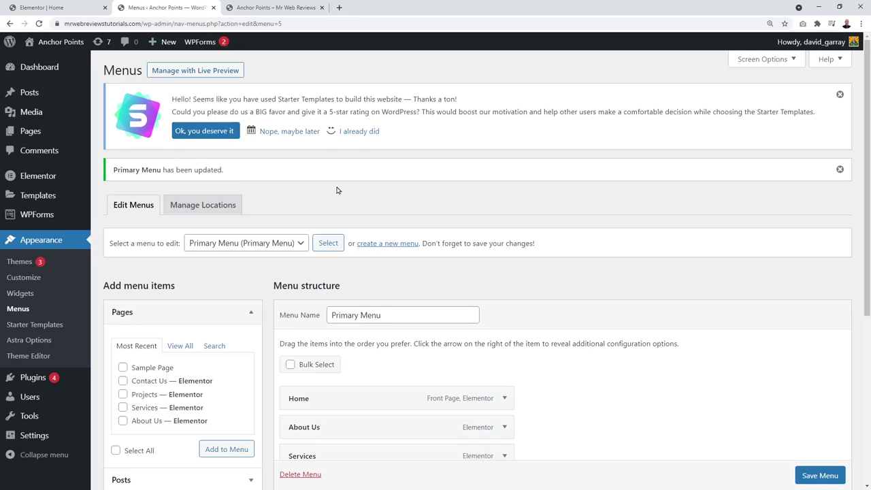
{"action": "left_click", "coordinate": [32, 280]}
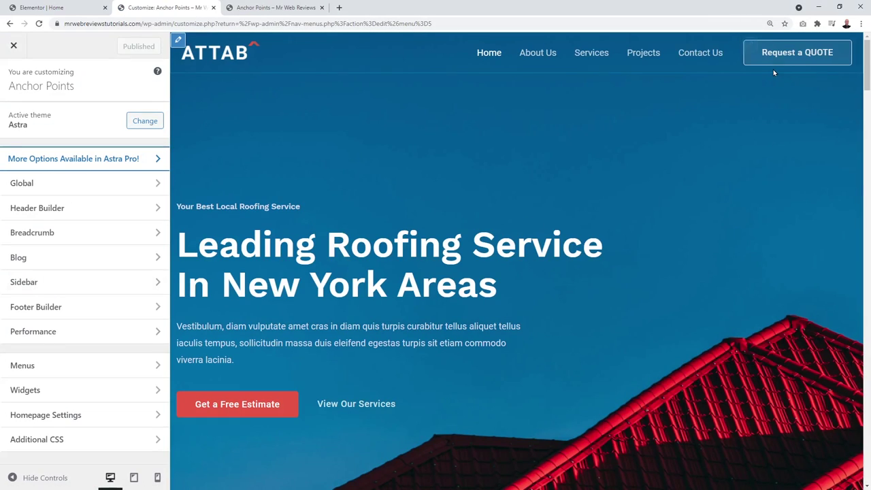
{"action": "left_click", "coordinate": [750, 46]}
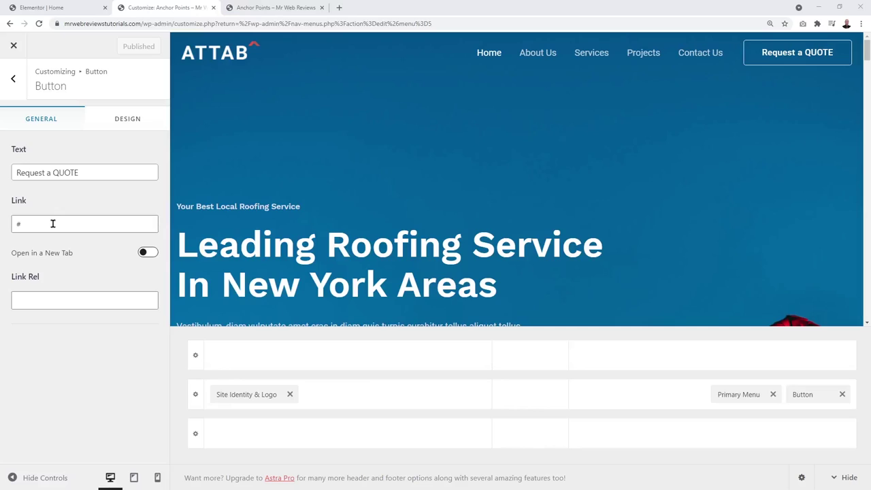
{"action": "left_click", "coordinate": [52, 223]}
{"action": "double_click", "coordinate": [56, 223]}
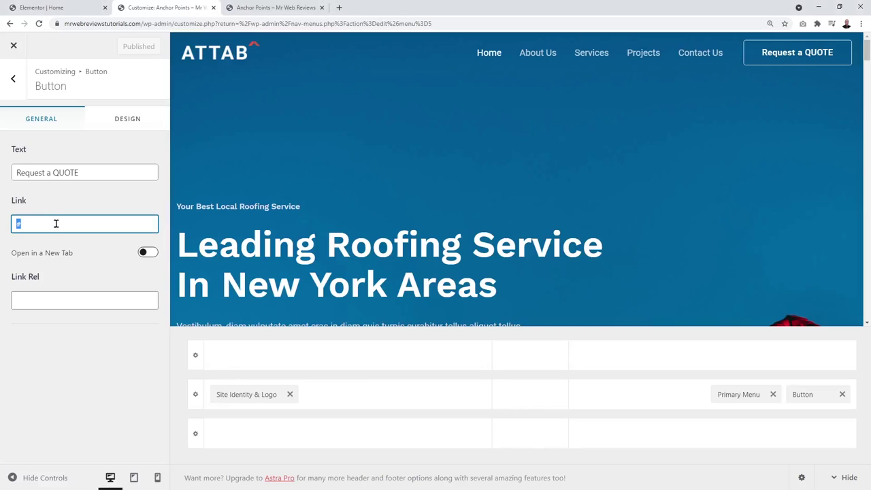
{"action": "key", "text": "BackSpace"}
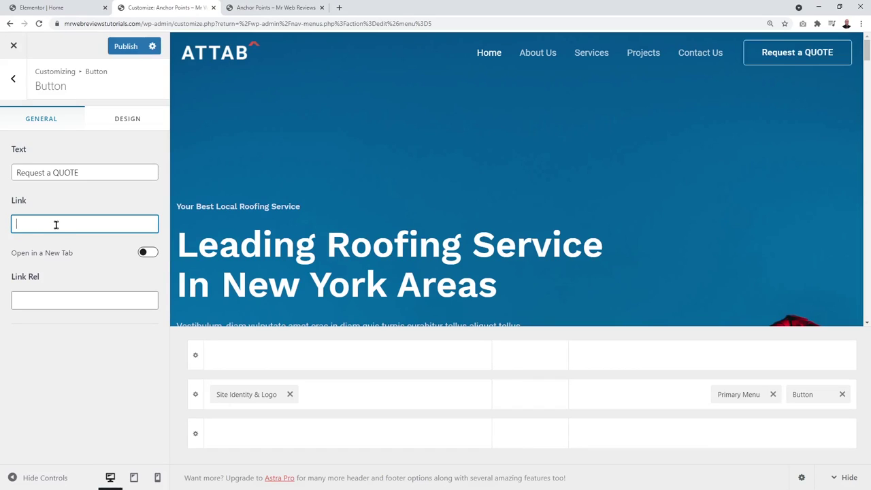
{"action": "key", "text": "ctrl+v"}
{"action": "key", "text": "Home"}
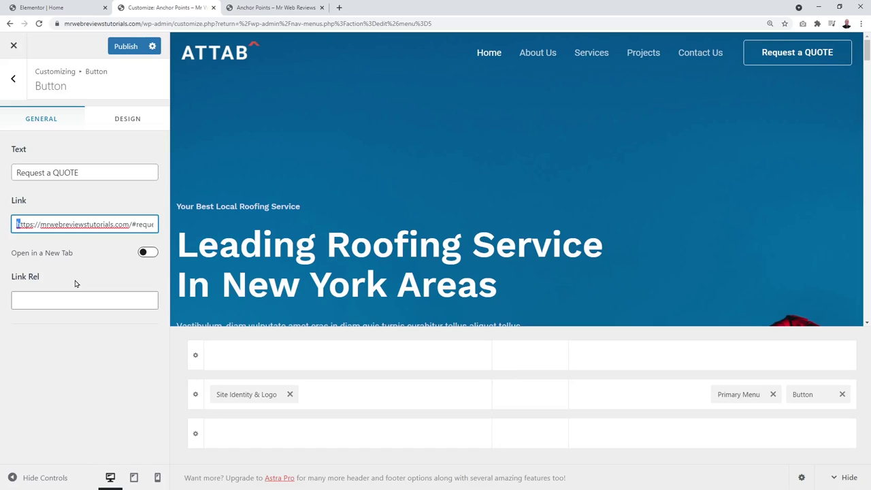
{"action": "key", "text": "shift+Right"}
{"action": "key", "text": "shift+Right"}
{"action": "key", "text": "shift+Right"}
{"action": "key", "text": "shift+Right"}
{"action": "key", "text": "shift+Right"}
{"action": "key", "text": "shift+Right"}
{"action": "key", "text": "shift+Right"}
{"action": "key", "text": "shift+Right"}
{"action": "key", "text": "shift+Right"}
{"action": "key", "text": "shift+Right"}
{"action": "key", "text": "shift+Right"}
{"action": "key", "text": "shift+Right"}
{"action": "key", "text": "shift+Right"}
{"action": "key", "text": "shift+Right"}
{"action": "key", "text": "shift+Right"}
{"action": "key", "text": "shift+Right"}
{"action": "key", "text": "shift+Right"}
{"action": "key", "text": "shift+Right"}
{"action": "key", "text": "shift+Right"}
{"action": "key", "text": "shift+Right"}
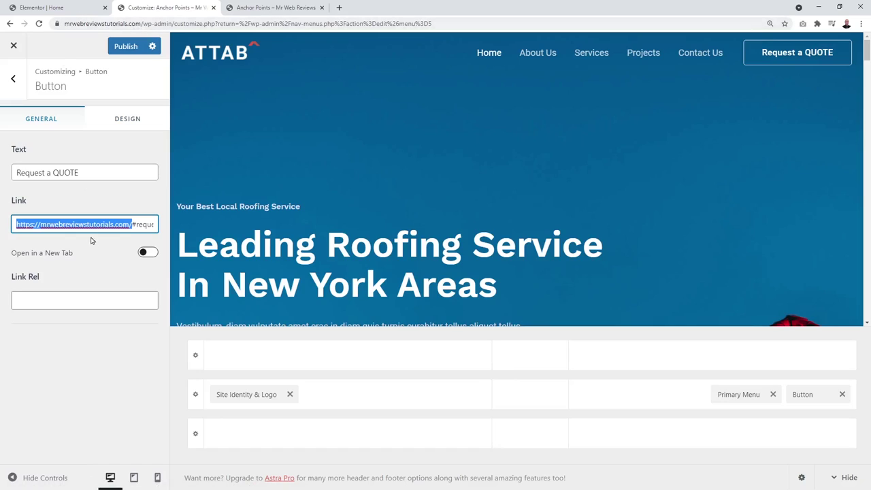
{"action": "key", "text": "Right"}
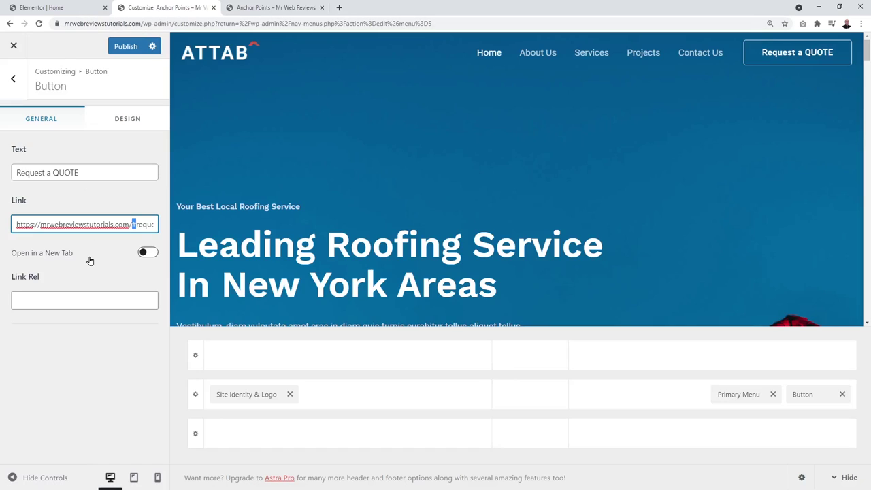
{"action": "type", "text": "#request-a-quote"}
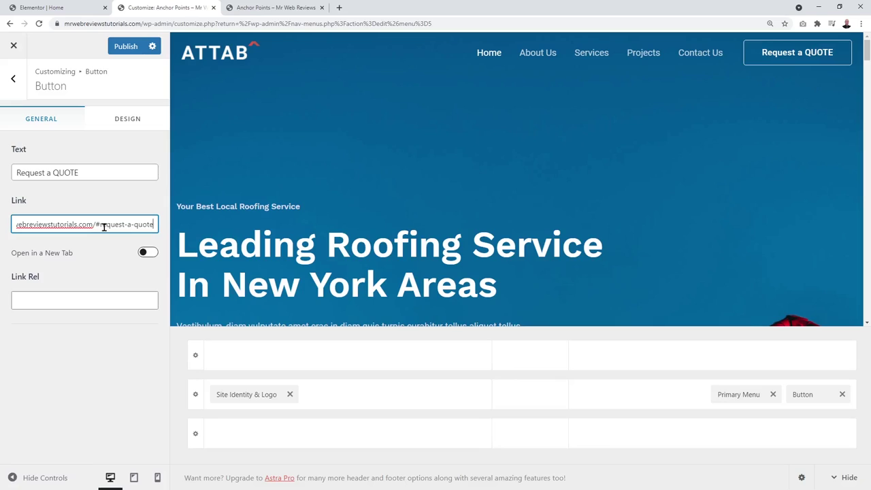
Step: Leave open-in-new-tab off and publish the header button link change
{"action": "left_click_drag", "start_coordinate": [100, 225], "coordinate": [155, 225]}
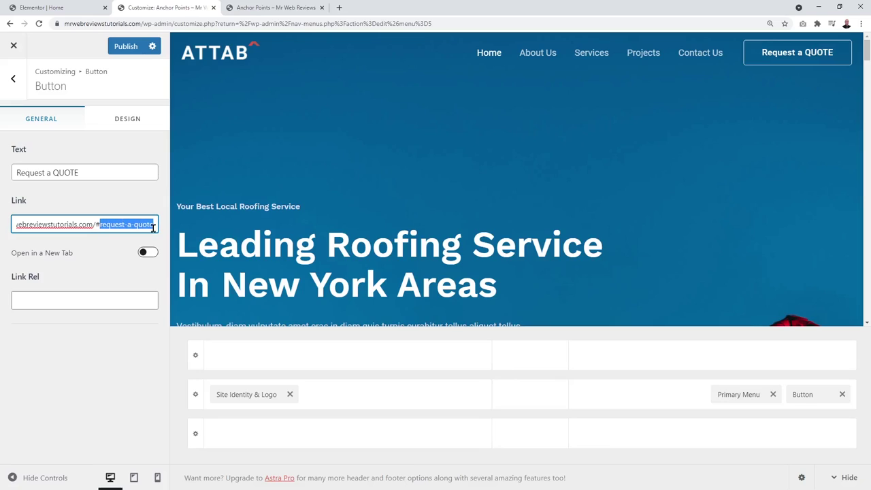
{"action": "left_click", "coordinate": [87, 252]}
{"action": "left_click", "coordinate": [87, 252]}
{"action": "left_click", "coordinate": [114, 230]}
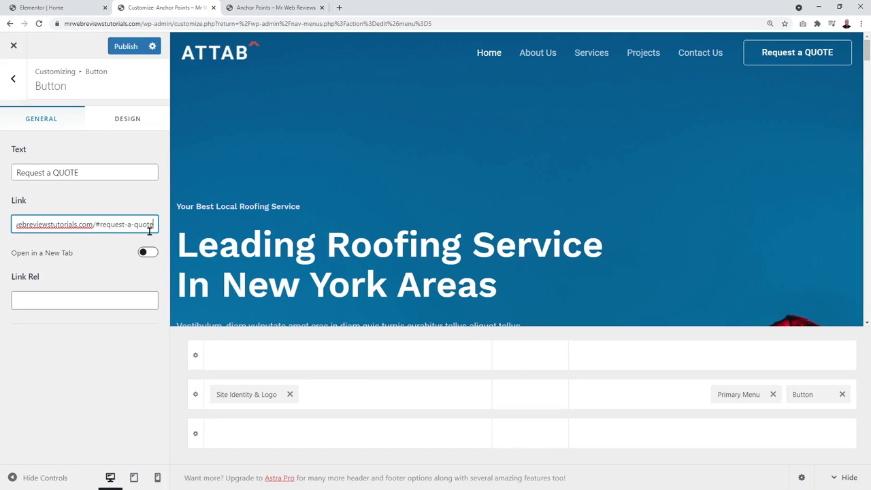
{"action": "left_click", "coordinate": [127, 52]}
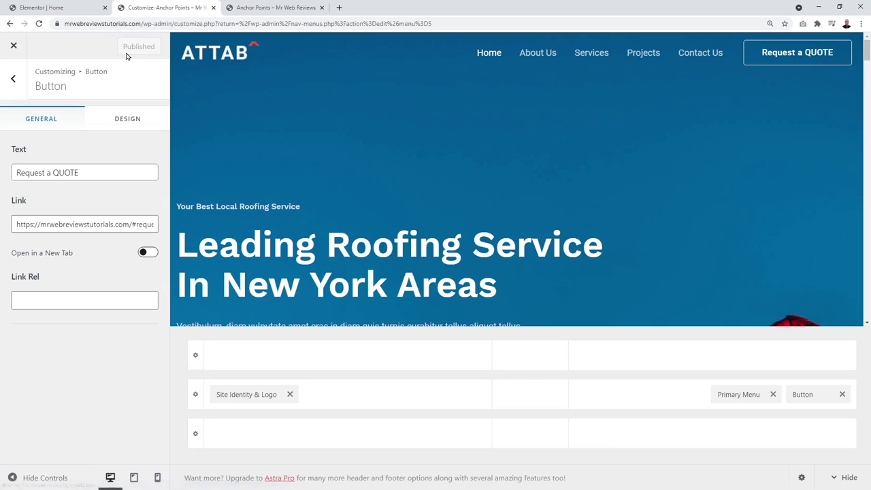
{"action": "left_click", "coordinate": [242, 8]}
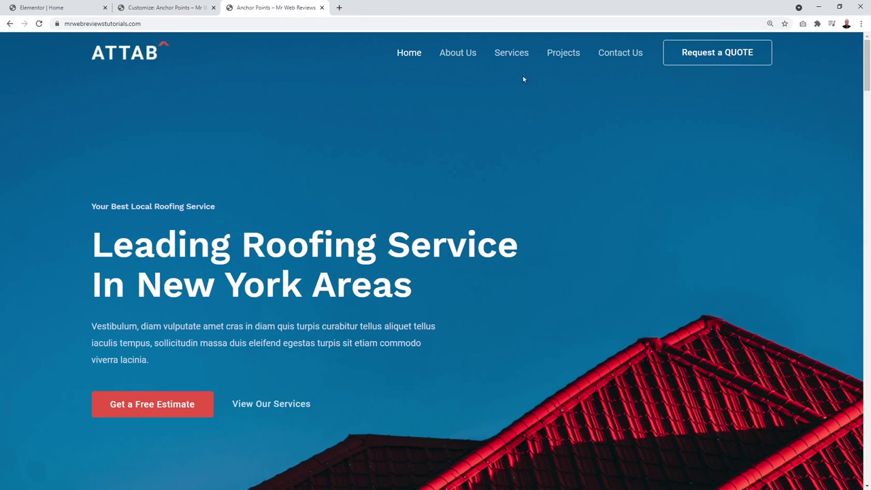
Step: On the Services page, use the Request a QUOTE header button to jump to the homepage's quote form
{"action": "left_click", "coordinate": [520, 54]}
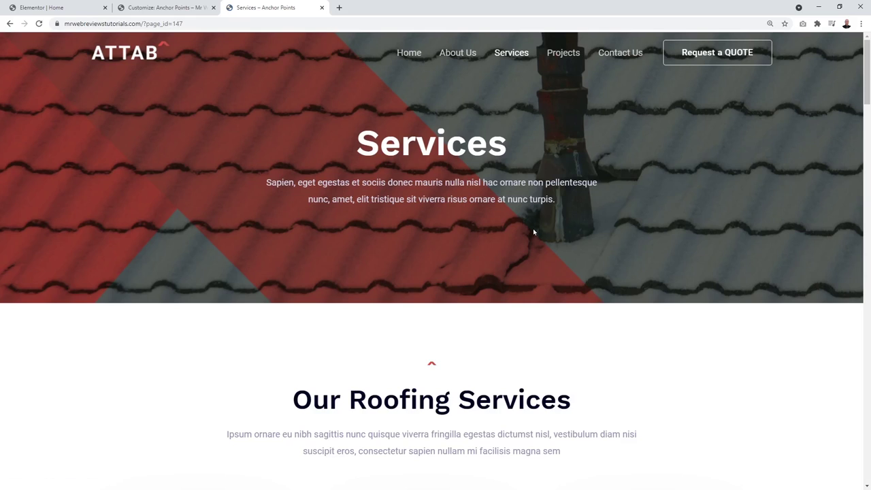
{"action": "scroll", "coordinate": [639, 278], "scroll_direction": "down", "scroll_amount": 10}
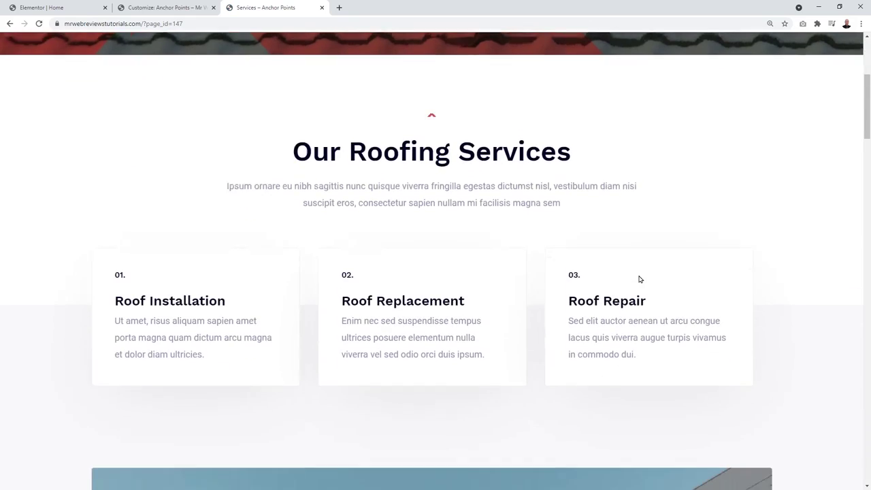
{"action": "scroll", "coordinate": [670, 333], "scroll_direction": "up", "scroll_amount": 2}
{"action": "scroll", "coordinate": [670, 333], "scroll_direction": "up", "scroll_amount": 10}
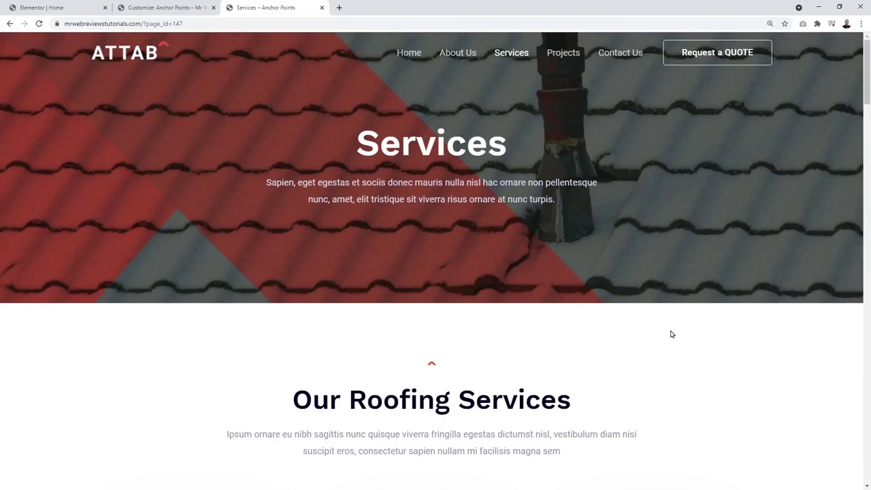
{"action": "left_click", "coordinate": [744, 61]}
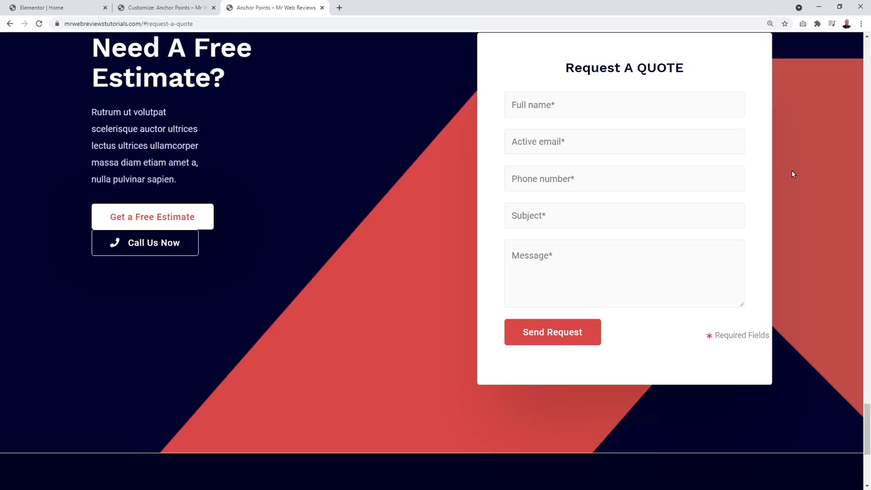
{"action": "scroll", "coordinate": [791, 174], "scroll_direction": "down", "scroll_amount": 1}
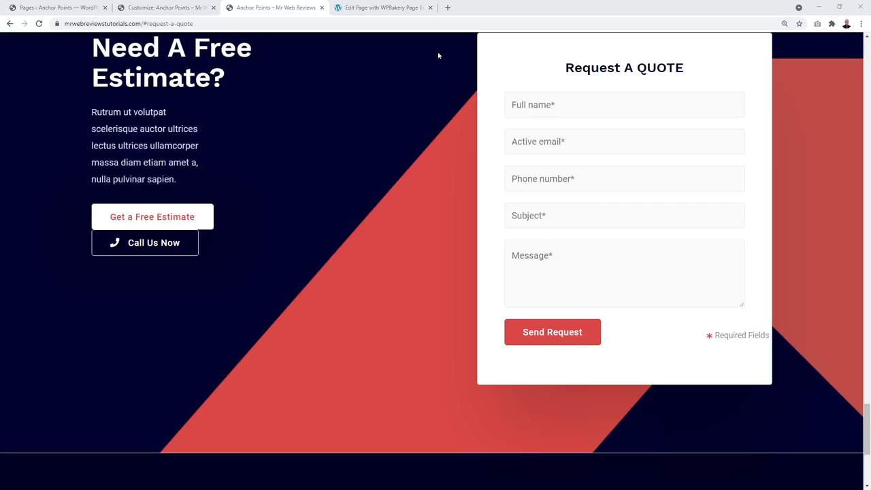
Step: Switch to the painting site's WPBakery editor and scroll to the Contact Form 7 row
{"action": "left_click", "coordinate": [394, 10]}
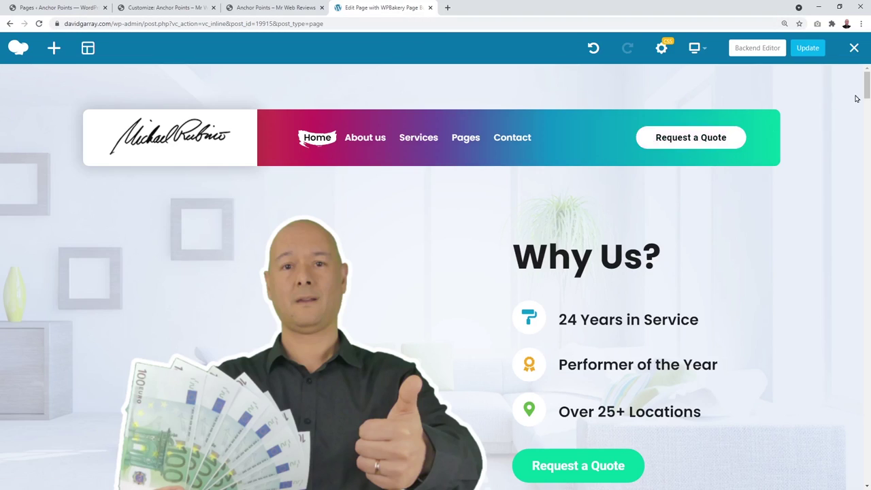
{"action": "left_click_drag", "start_coordinate": [866, 89], "coordinate": [850, 438]}
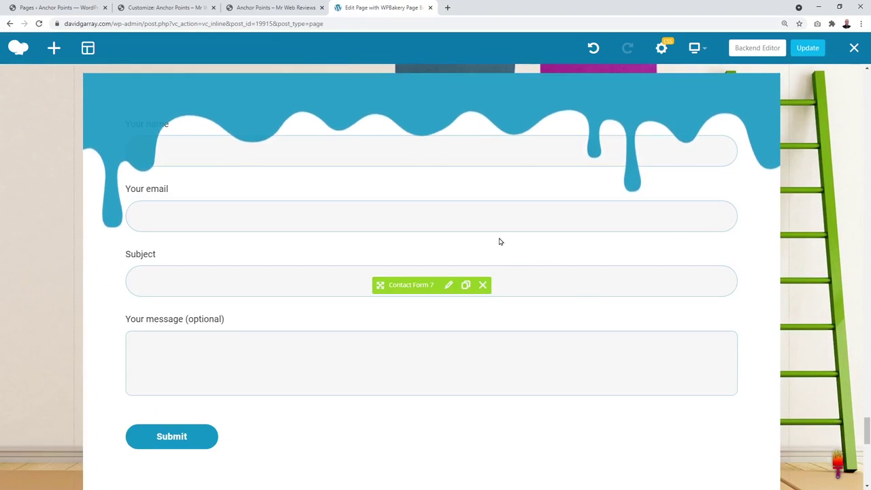
{"action": "scroll", "coordinate": [640, 314], "scroll_direction": "up", "scroll_amount": 1}
{"action": "scroll", "coordinate": [639, 315], "scroll_direction": "up", "scroll_amount": 3}
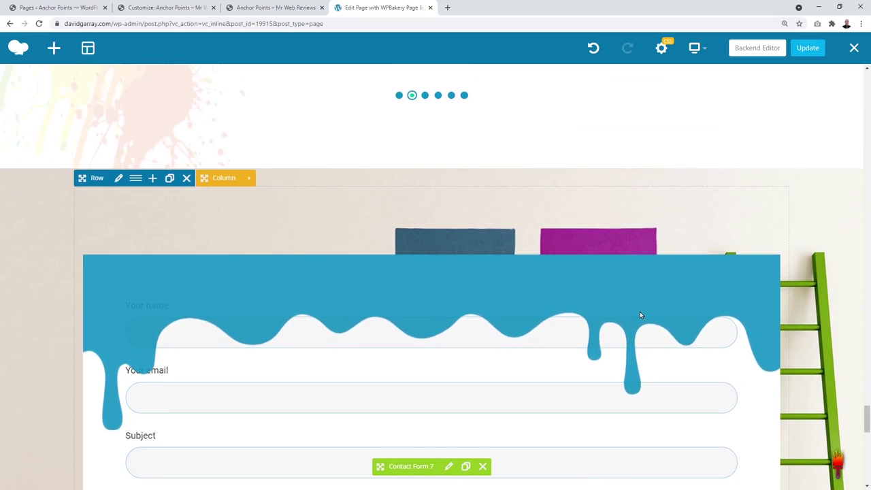
Step: Give the contact form row the Row ID request-a-quote, save the row settings, and close the dialog
{"action": "left_click", "coordinate": [118, 178]}
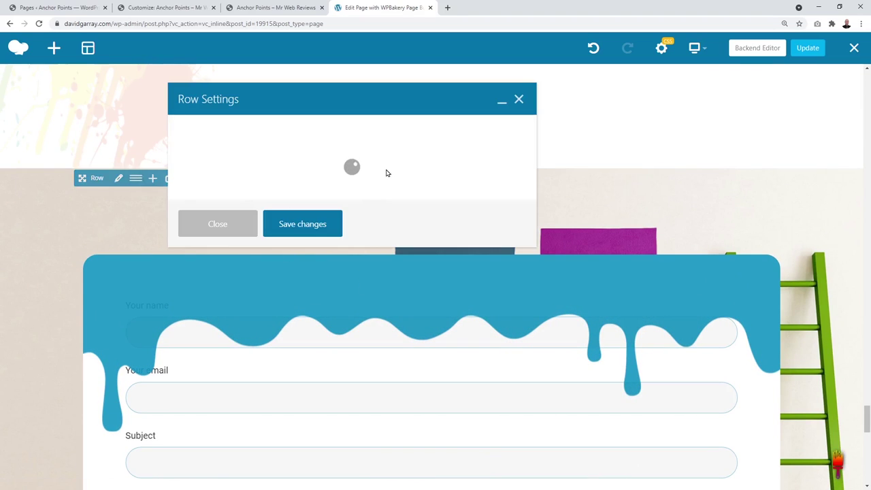
{"action": "scroll", "coordinate": [448, 235], "scroll_direction": "down", "scroll_amount": 2}
{"action": "scroll", "coordinate": [448, 235], "scroll_direction": "down", "scroll_amount": 3}
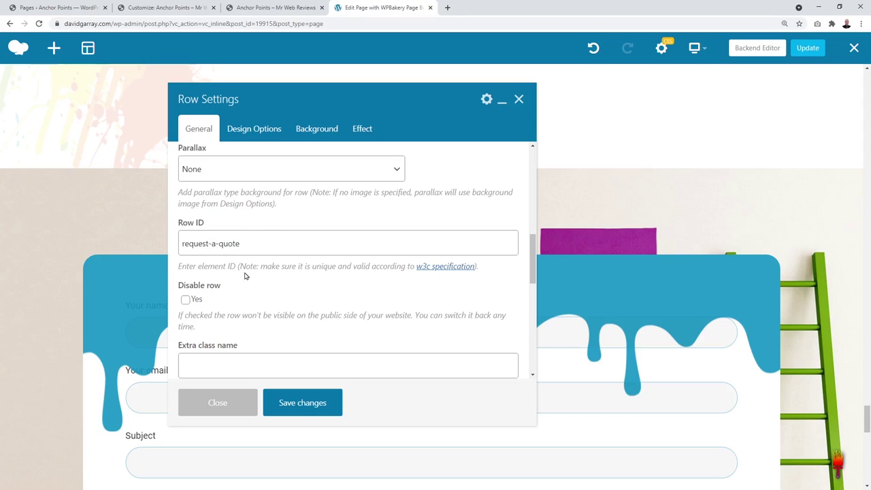
{"action": "left_click", "coordinate": [304, 403]}
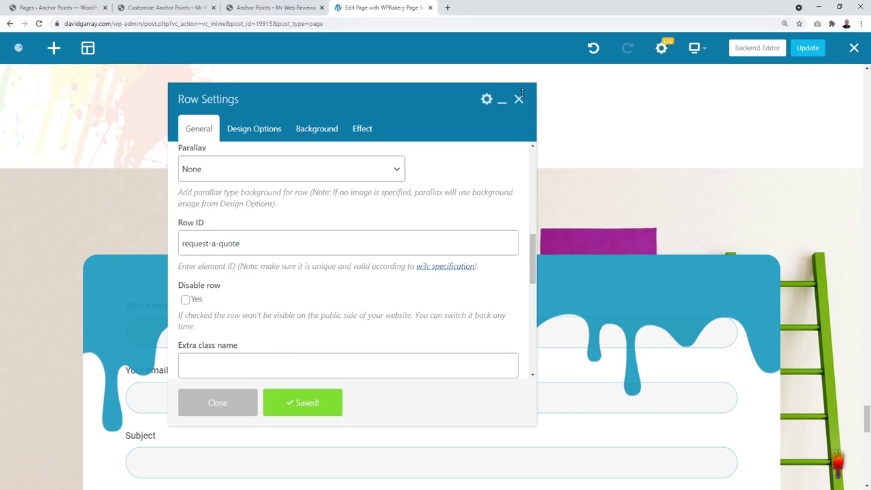
{"action": "key", "text": "Escape"}
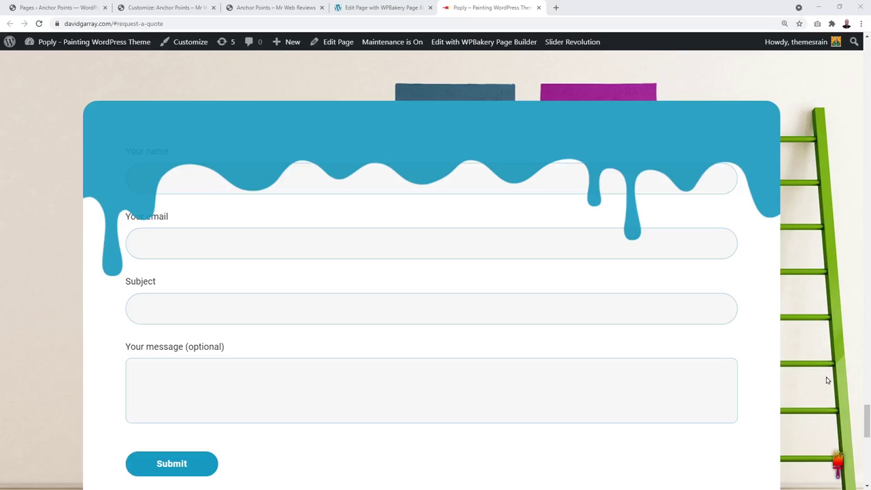
Step: Test the painting site's Contact page Request a Quote button, then return to the roofing homepage tab
{"action": "scroll", "coordinate": [856, 430], "scroll_direction": "up", "scroll_amount": 20}
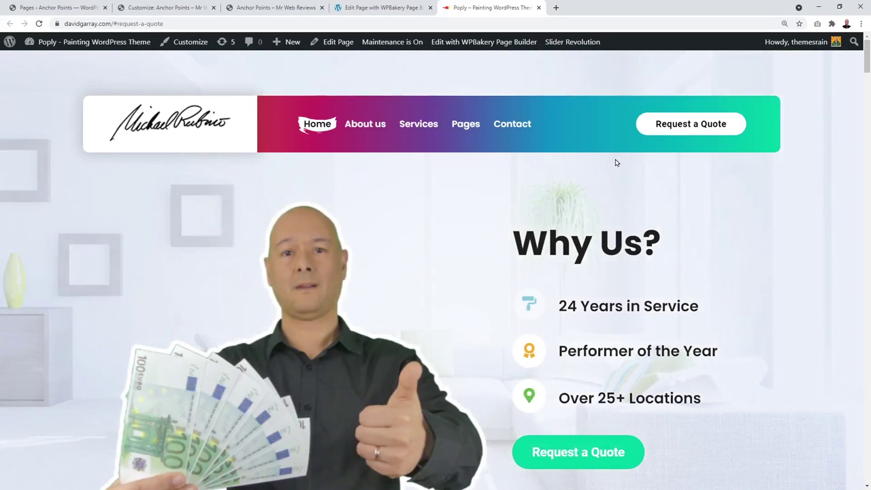
{"action": "left_click", "coordinate": [515, 128]}
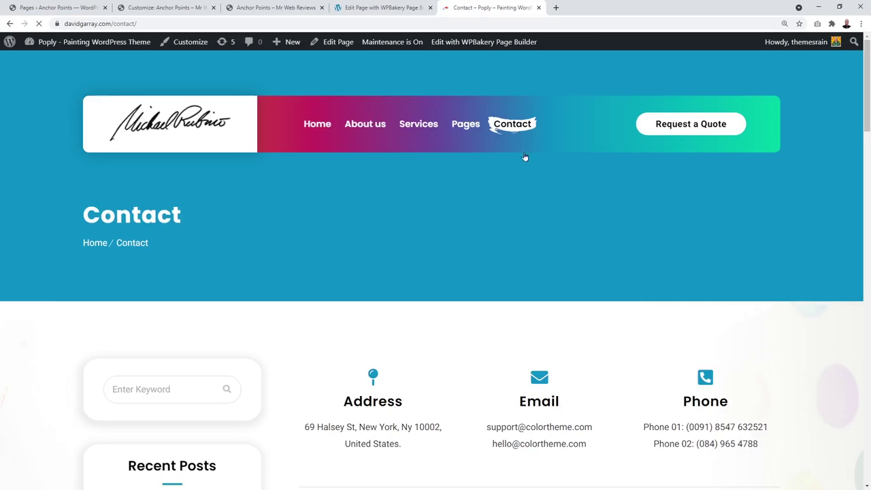
{"action": "left_click", "coordinate": [707, 128]}
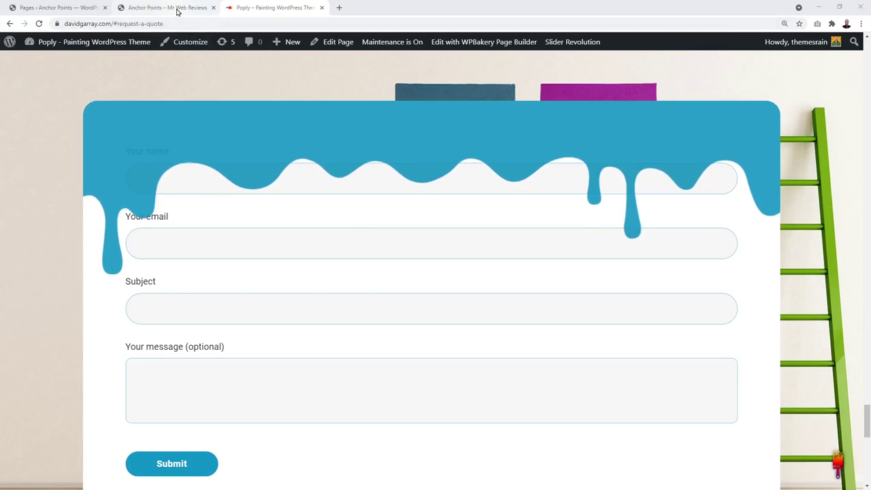
{"action": "left_click", "coordinate": [167, 7]}
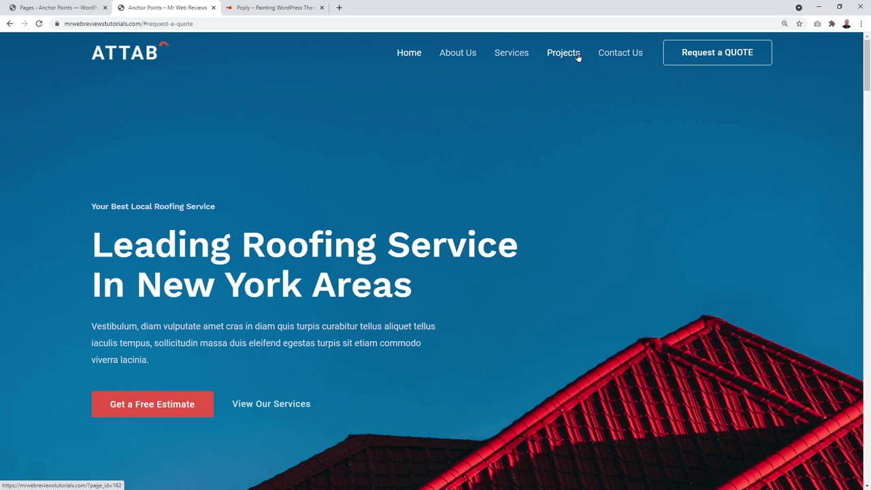
Step: Go to the WordPress Appearance > Menus editor for the Primary Menu
{"action": "left_click", "coordinate": [69, 12]}
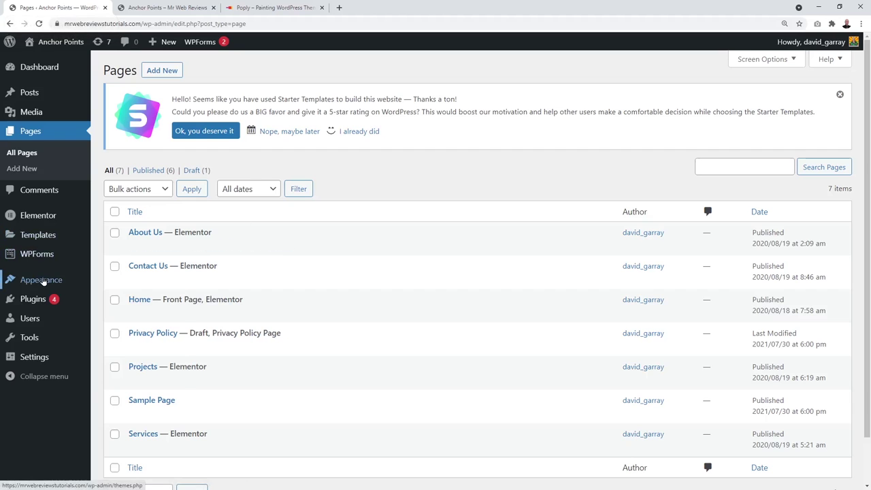
{"action": "mouse_move", "coordinate": [42, 281]}
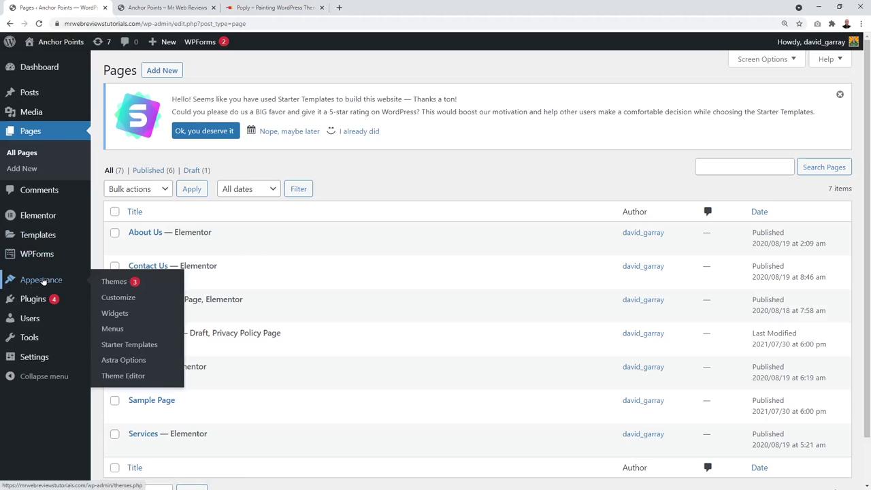
{"action": "left_click", "coordinate": [109, 329]}
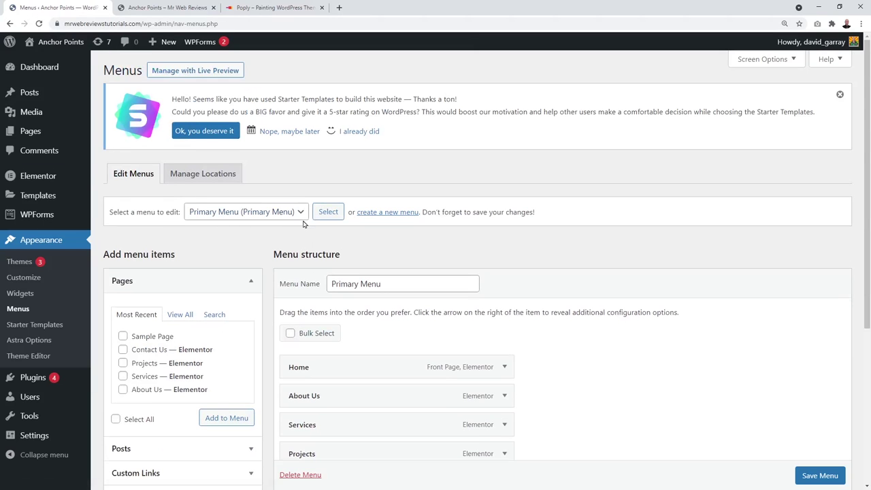
{"action": "scroll", "coordinate": [678, 298], "scroll_direction": "down", "scroll_amount": 2}
{"action": "scroll", "coordinate": [678, 298], "scroll_direction": "down", "scroll_amount": 1}
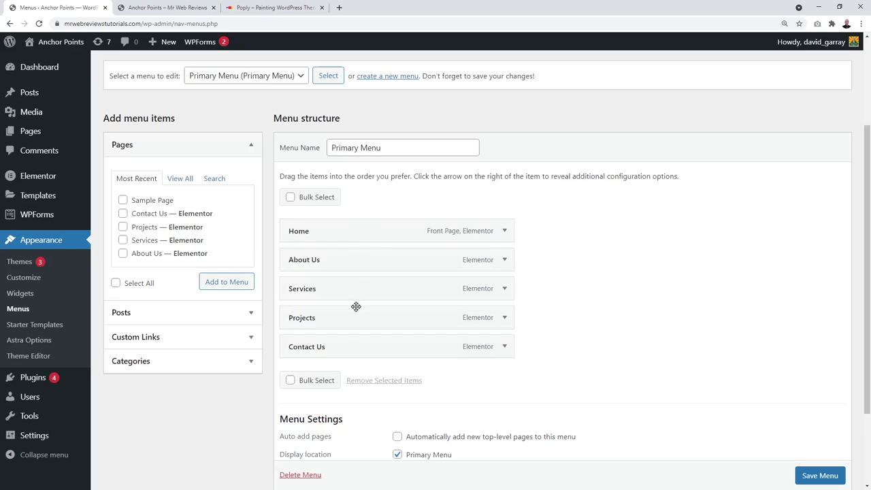
Step: Add a 'Request a Quote' custom link to #request-a-quote above Contact Us and save
{"action": "left_click", "coordinate": [251, 340]}
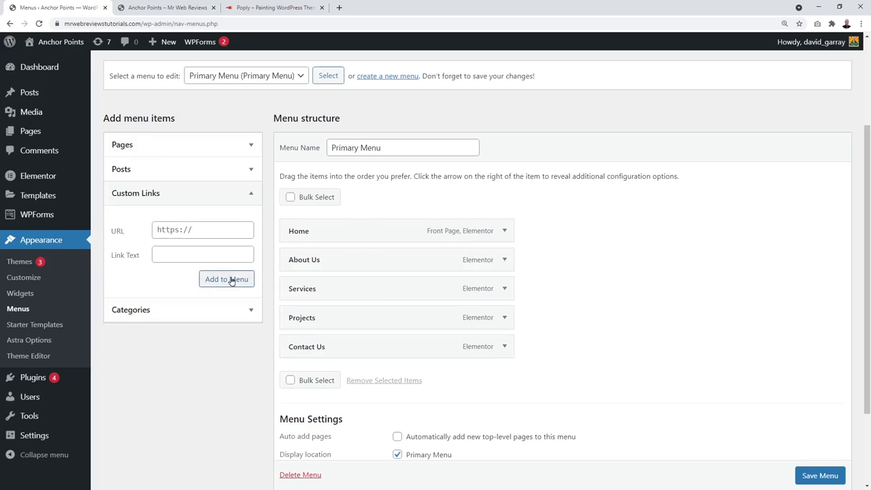
{"action": "left_click", "coordinate": [217, 255]}
{"action": "type", "text": "Request a Quote"}
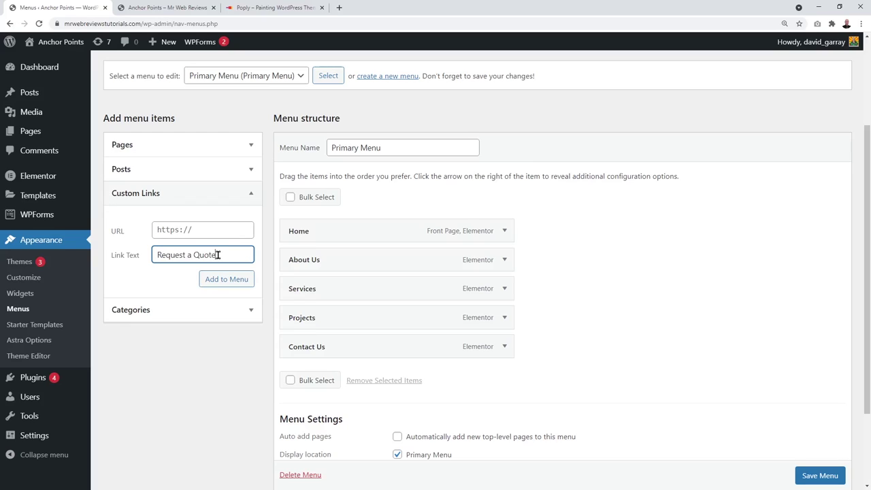
{"action": "left_click", "coordinate": [212, 226]}
{"action": "key", "text": "ctrl+v"}
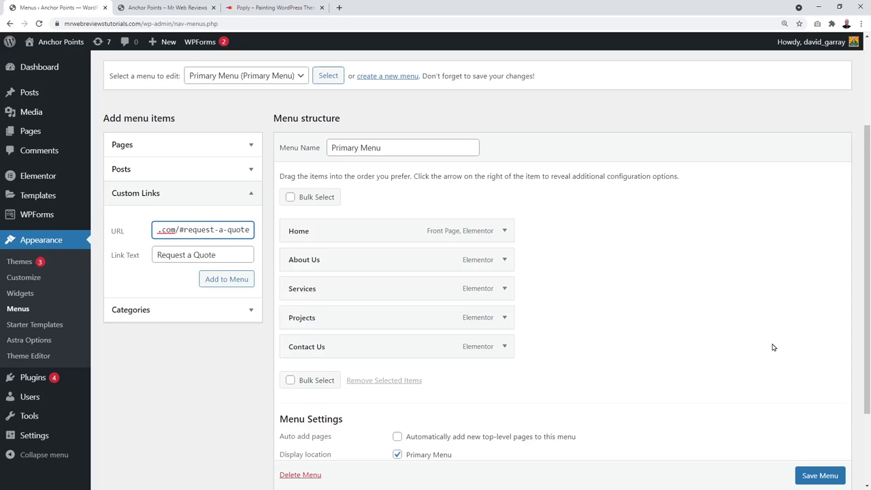
{"action": "scroll", "coordinate": [772, 347], "scroll_direction": "down", "scroll_amount": 1}
{"action": "left_click", "coordinate": [231, 281]}
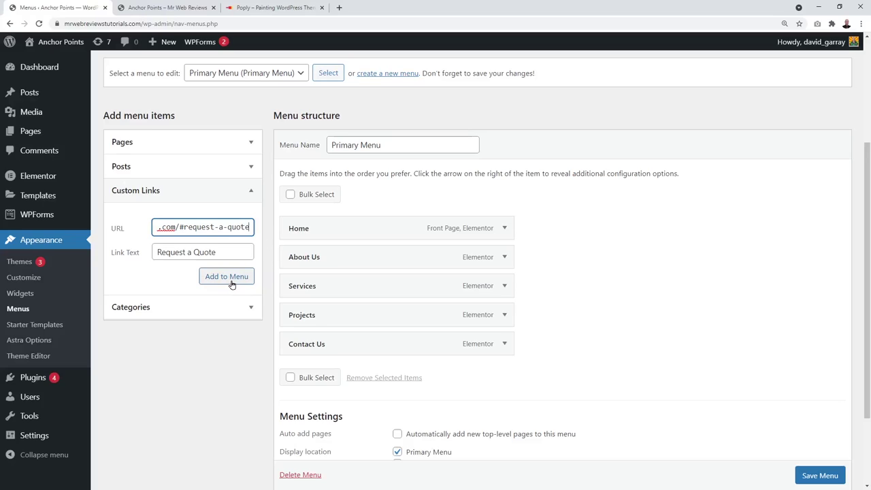
{"action": "left_click_drag", "start_coordinate": [351, 377], "coordinate": [355, 348]}
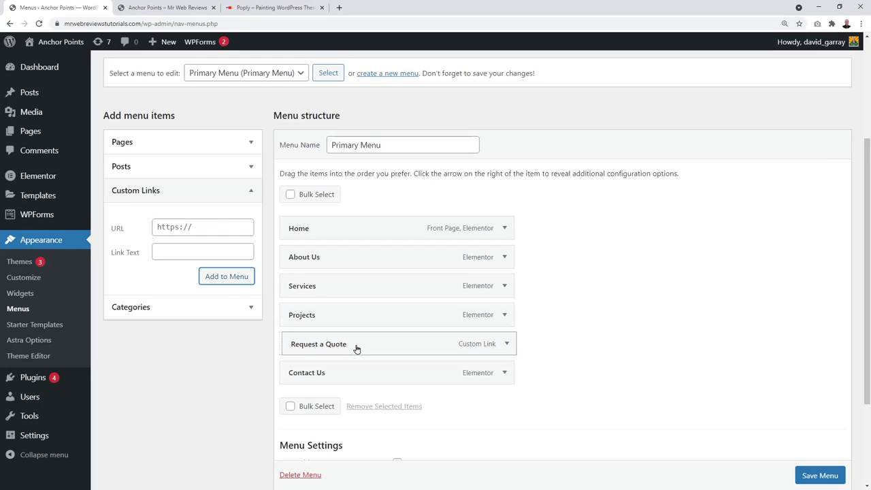
{"action": "left_click", "coordinate": [825, 477]}
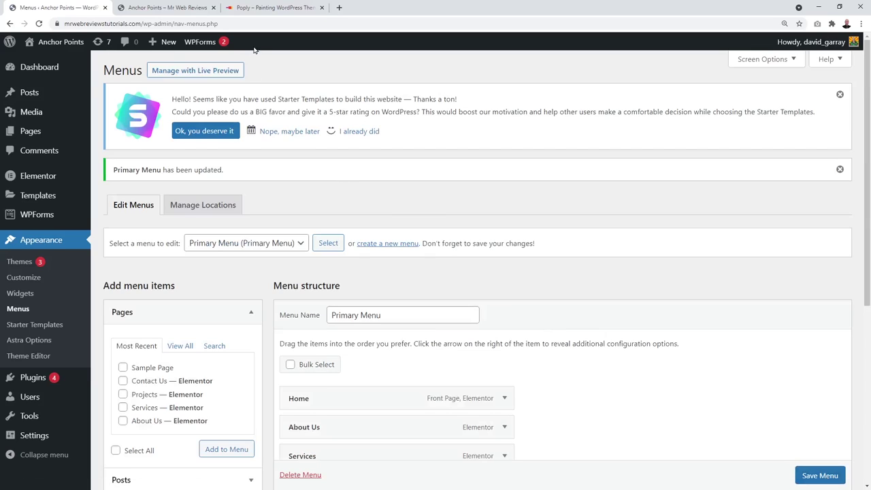
Step: Reload the live site, go to Contact Us, then follow Request a Quote to the homepage form
{"action": "left_click", "coordinate": [168, 7]}
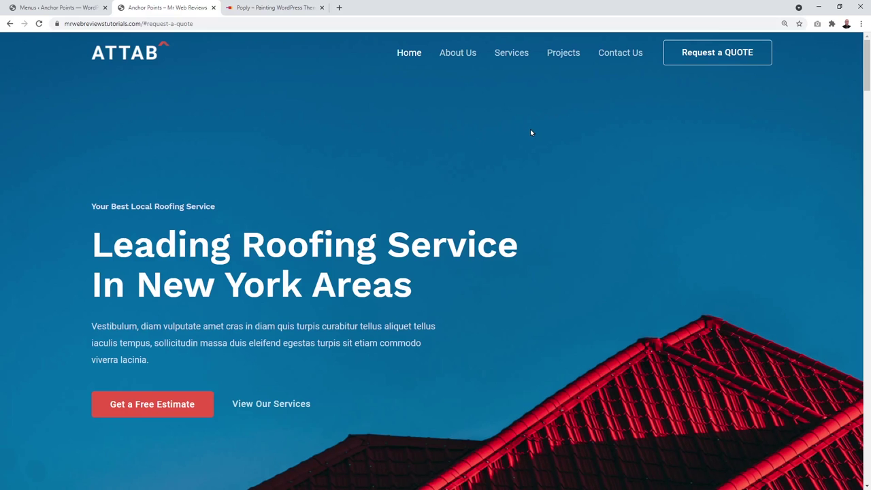
{"action": "key", "text": "F5"}
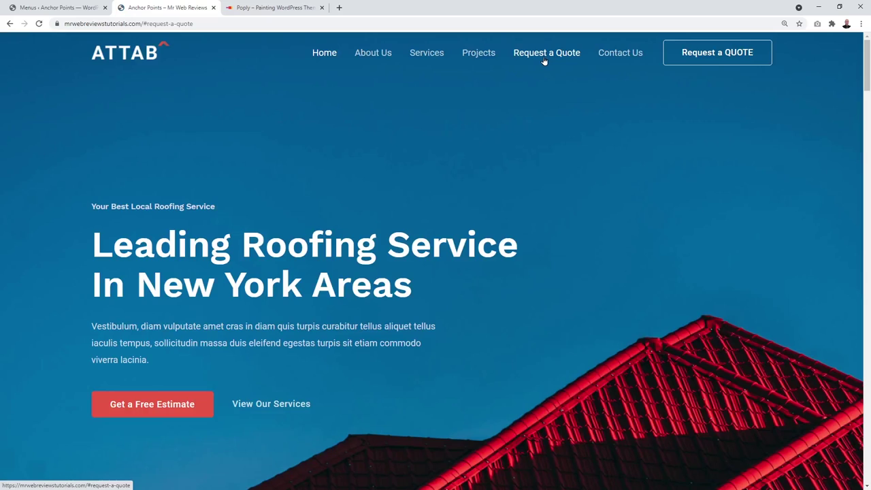
{"action": "left_click", "coordinate": [615, 57]}
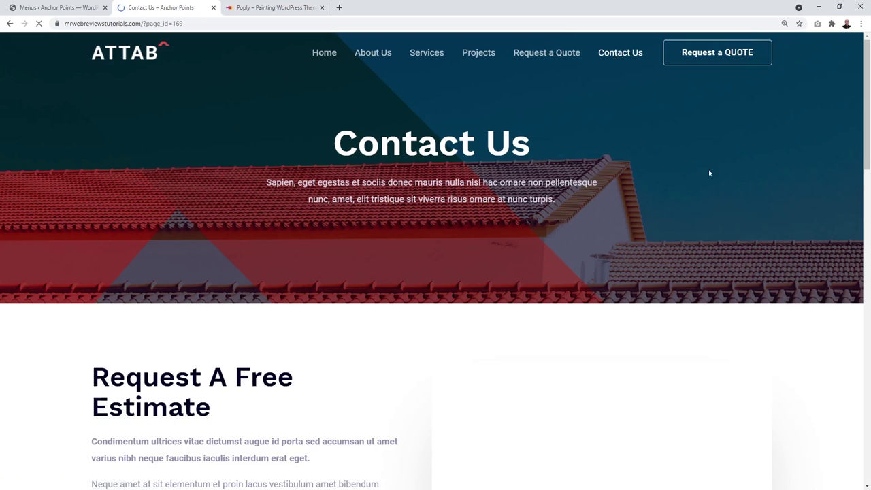
{"action": "left_click", "coordinate": [539, 57]}
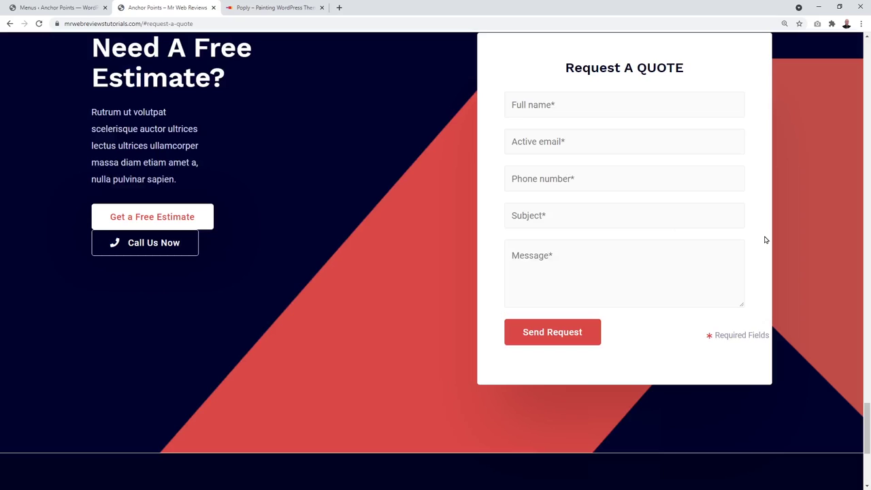